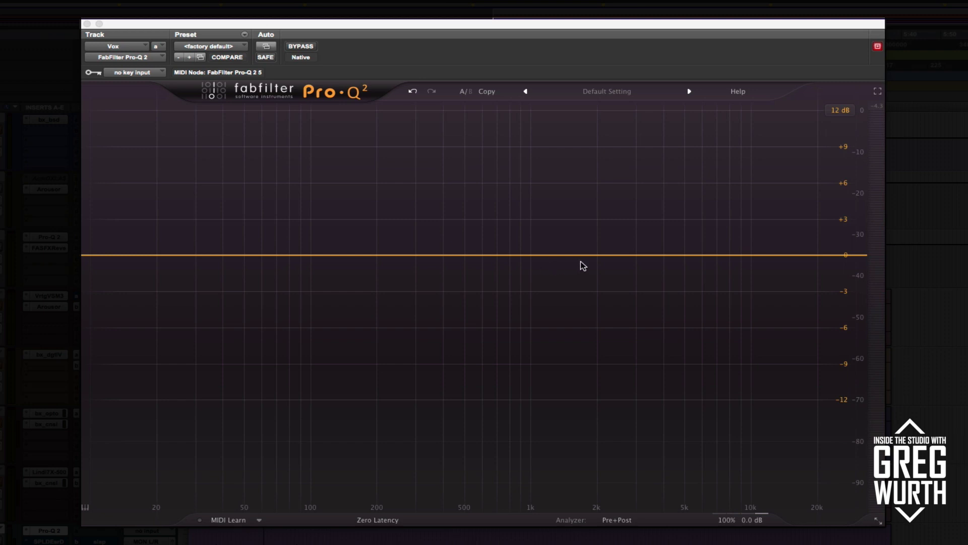
Switch the graph display range dropdown from 12 dB to 30 dB
click(836, 110)
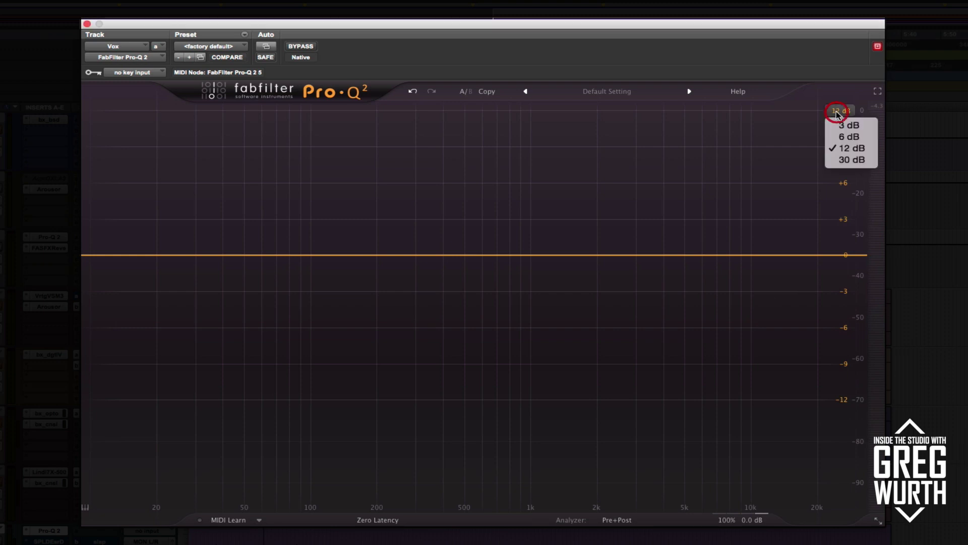
click(844, 159)
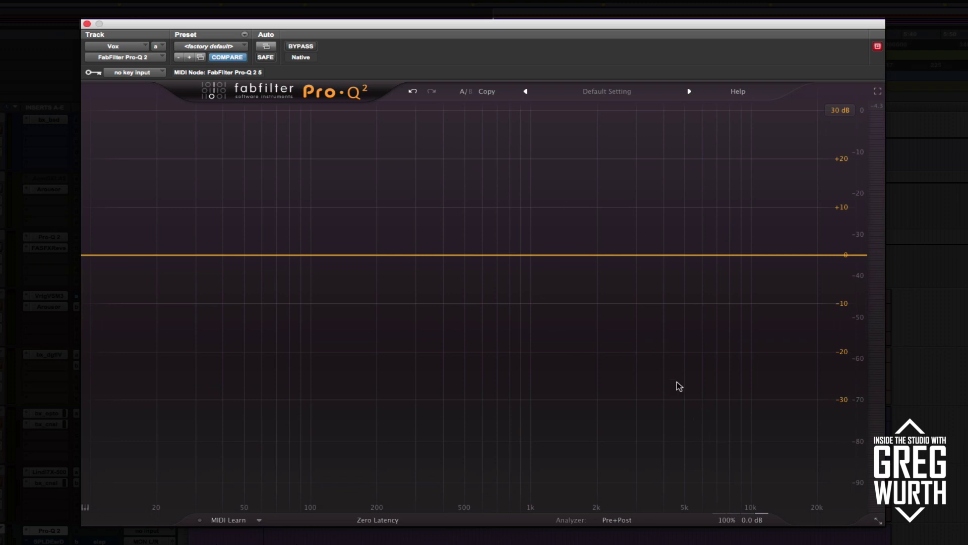
mouse_move(748, 521)
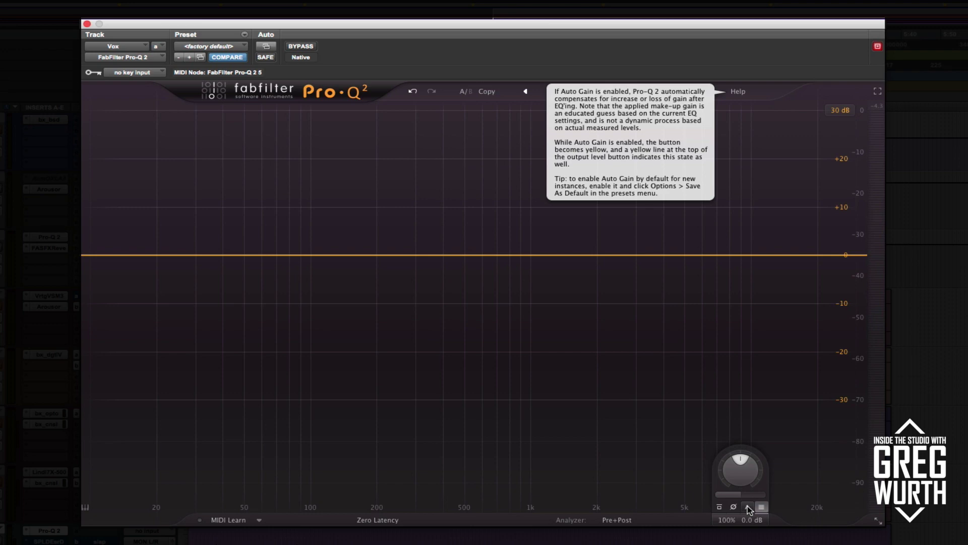
click(398, 521)
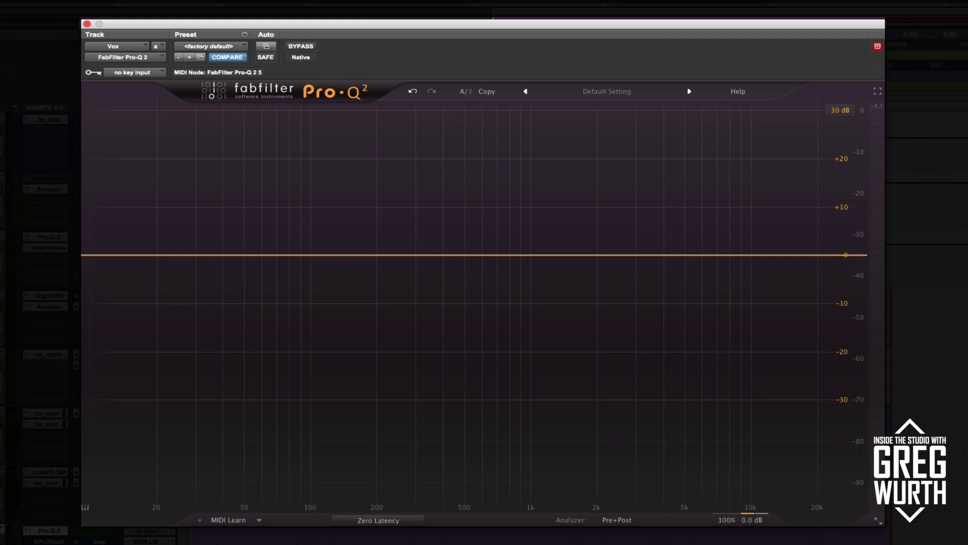
Set the bottom-bar processing mode to Natural Phase instead of Zero Latency
click(378, 520)
Load the Notch EQ preset from the Session's Settings Folder, play the vocal, and select the 243.88 Hz low cut
click(246, 46)
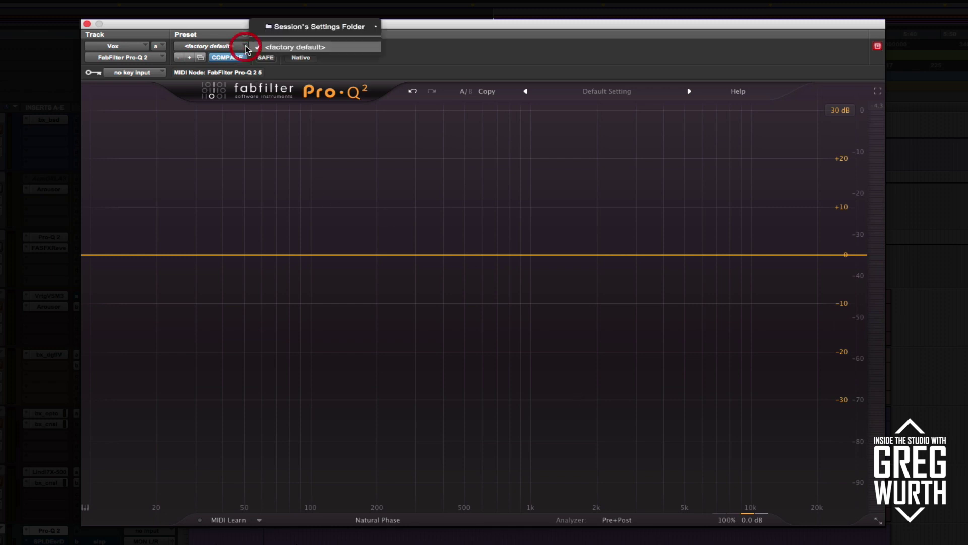
mouse_move(308, 29)
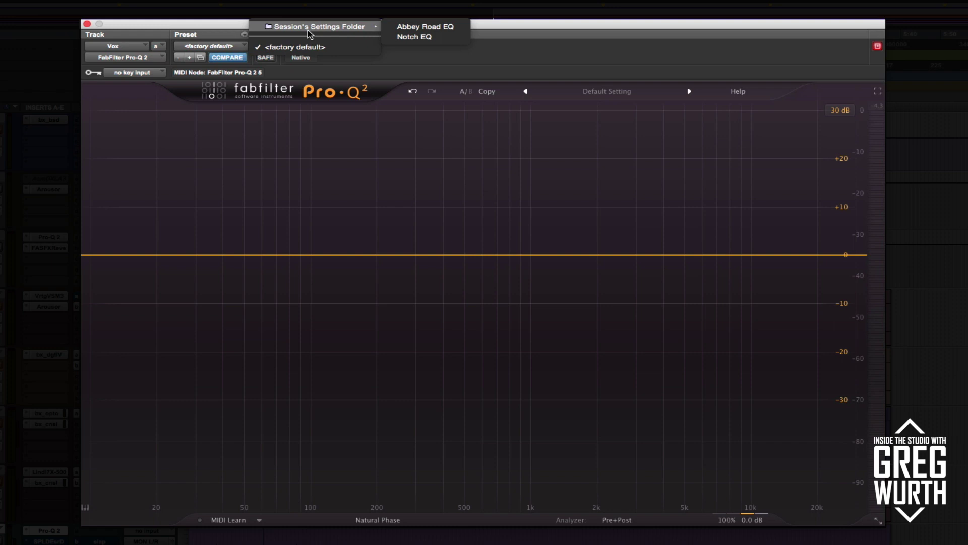
click(414, 37)
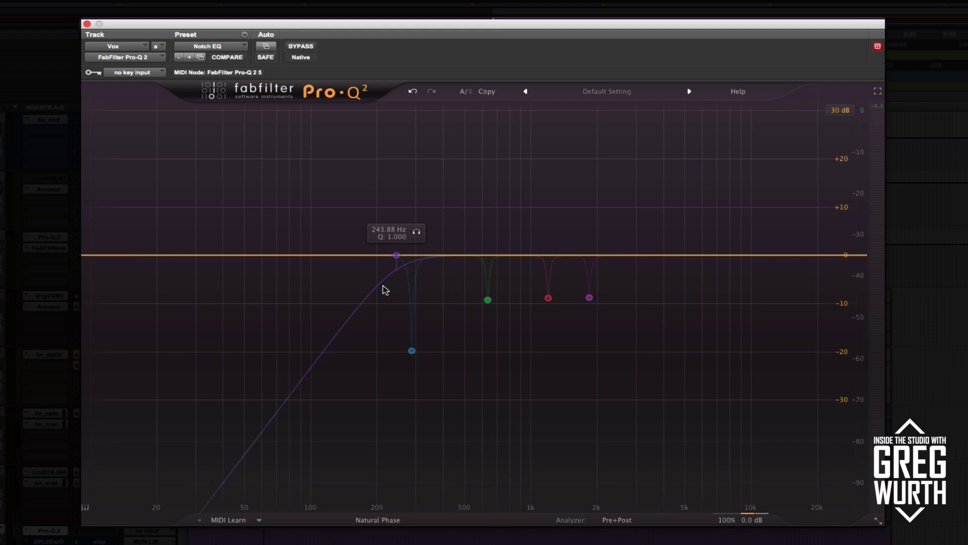
key(space)
click(397, 256)
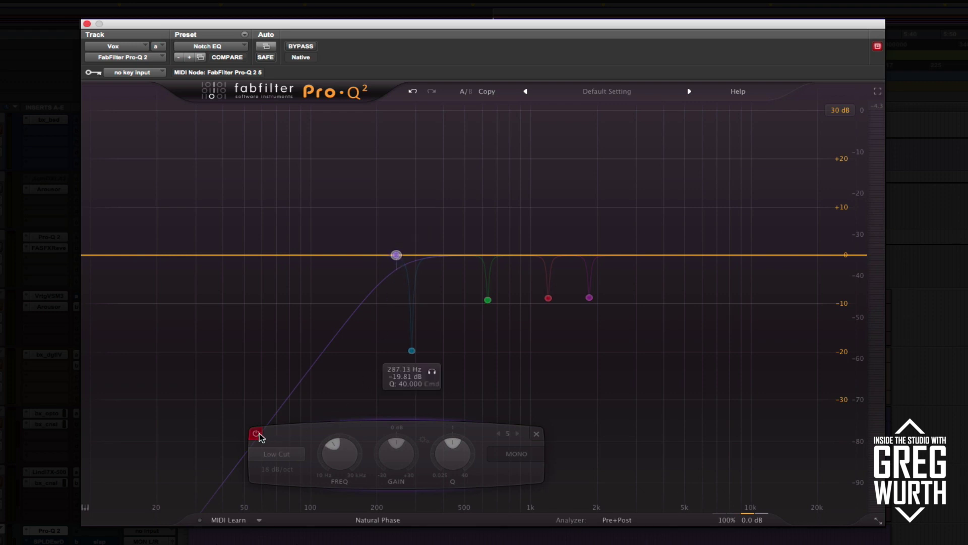
Play the vocal and A/B the 18 dB/oct low cut band, leaving it enabled
key(space)
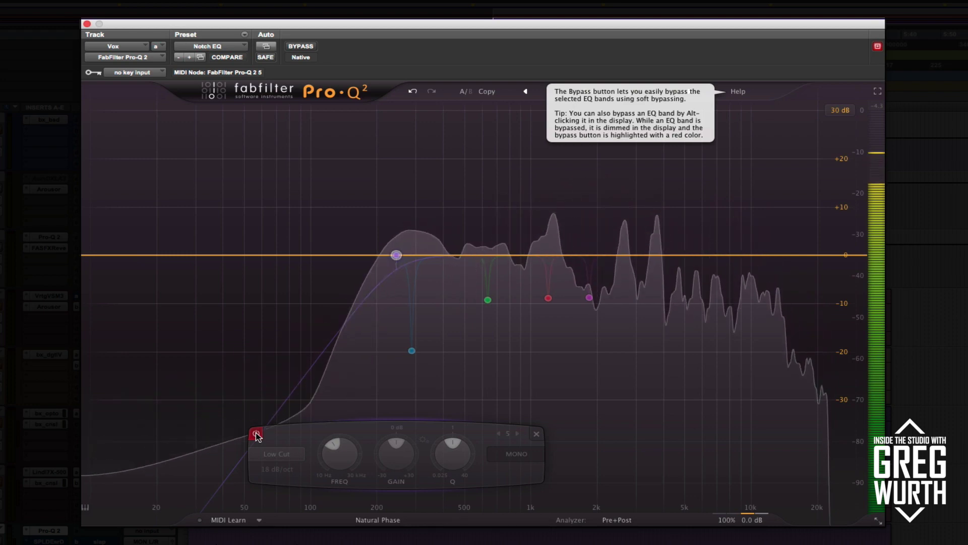
click(256, 434)
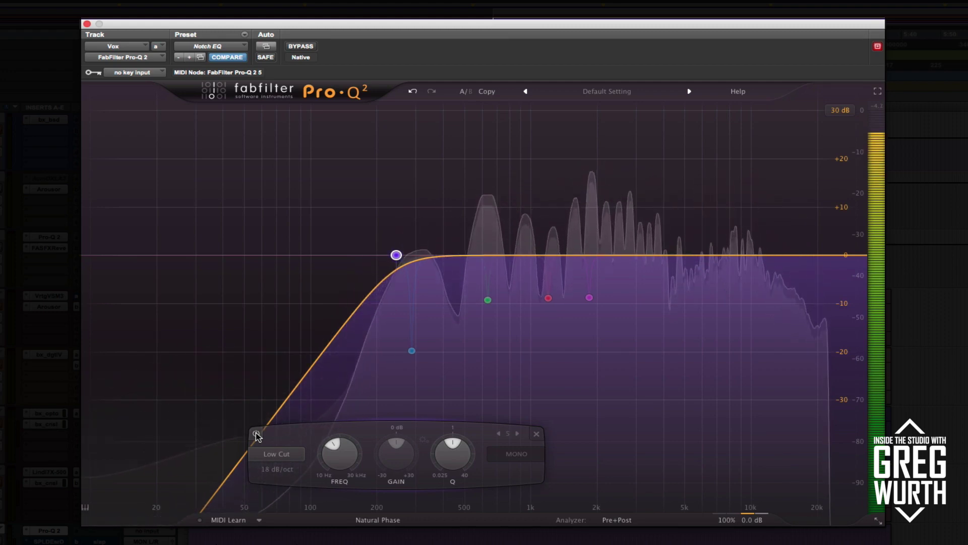
click(256, 434)
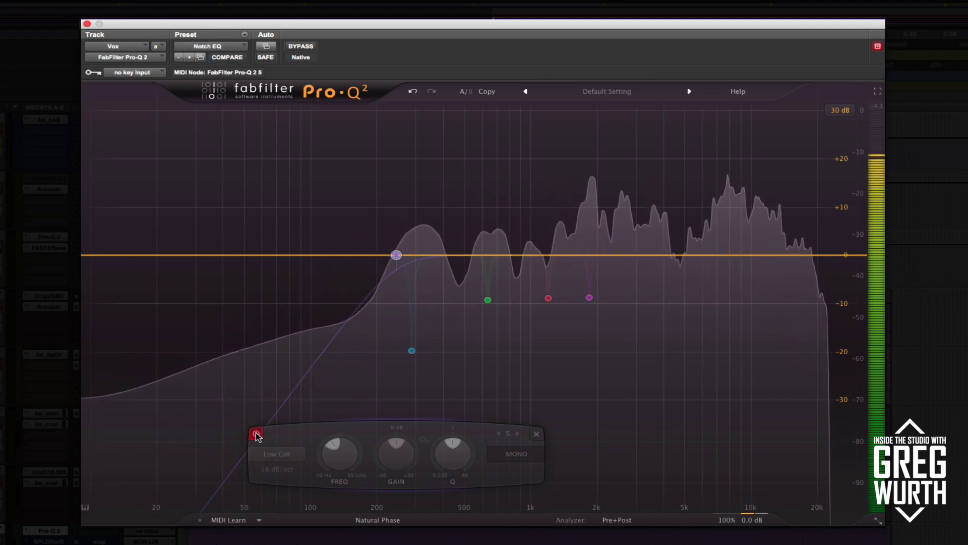
click(256, 434)
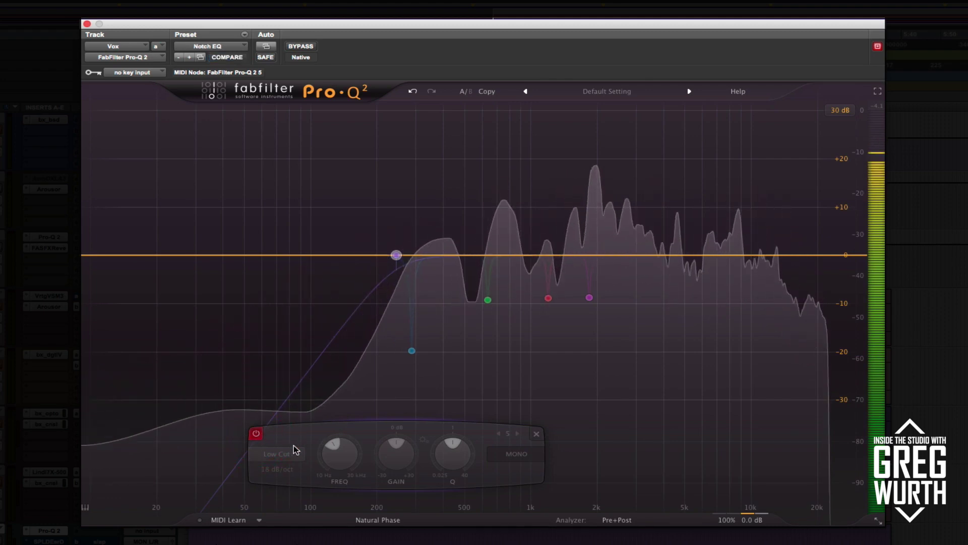
click(256, 434)
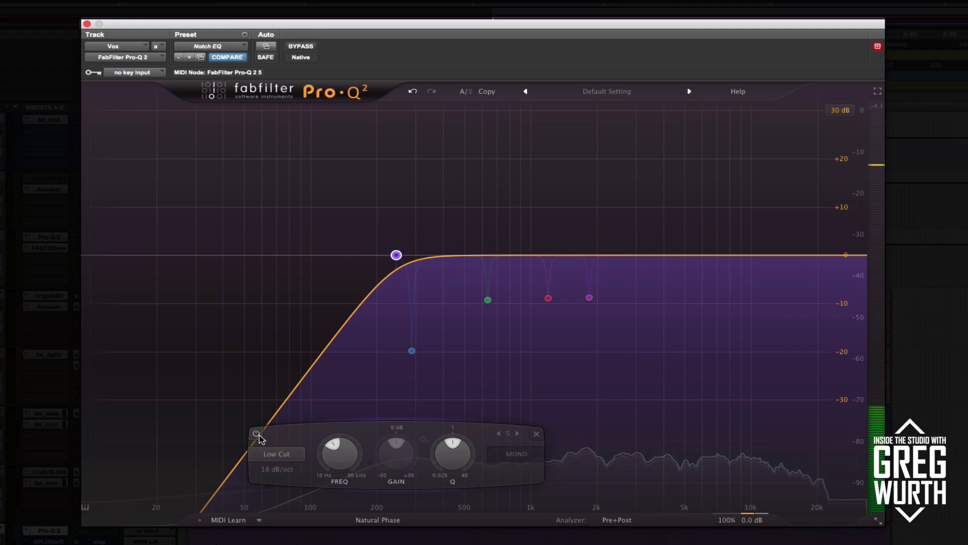
Select the blue 287 Hz band 2 notch and A/B it during playback, leaving it on
click(412, 352)
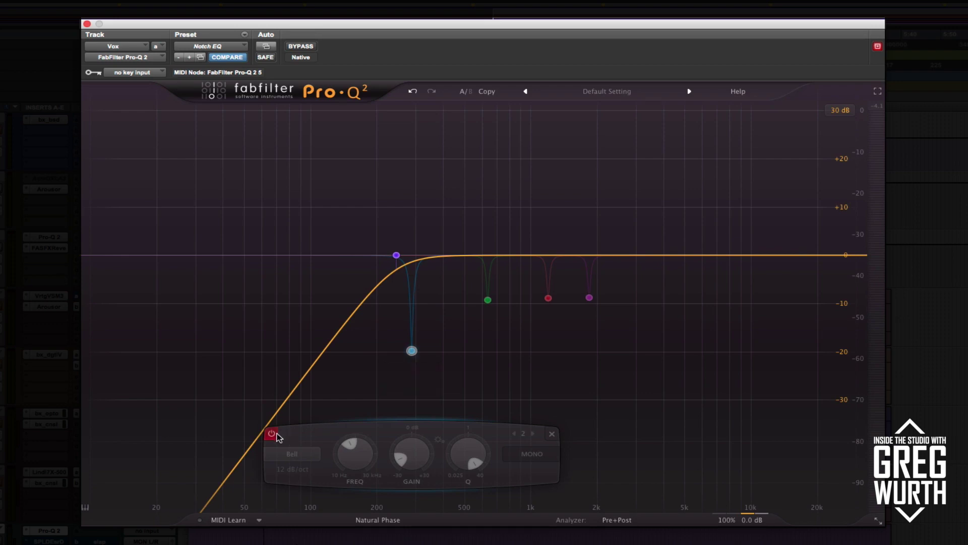
key(space)
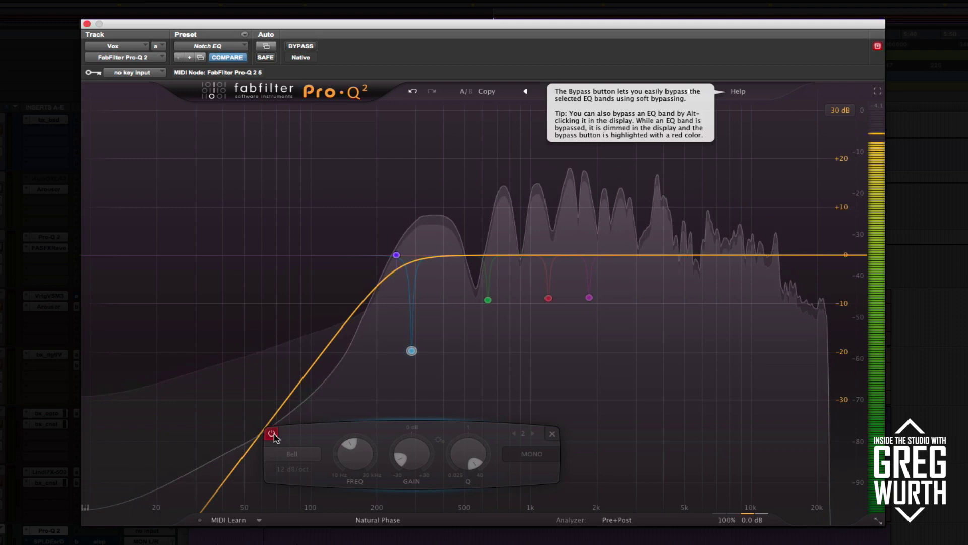
click(272, 435)
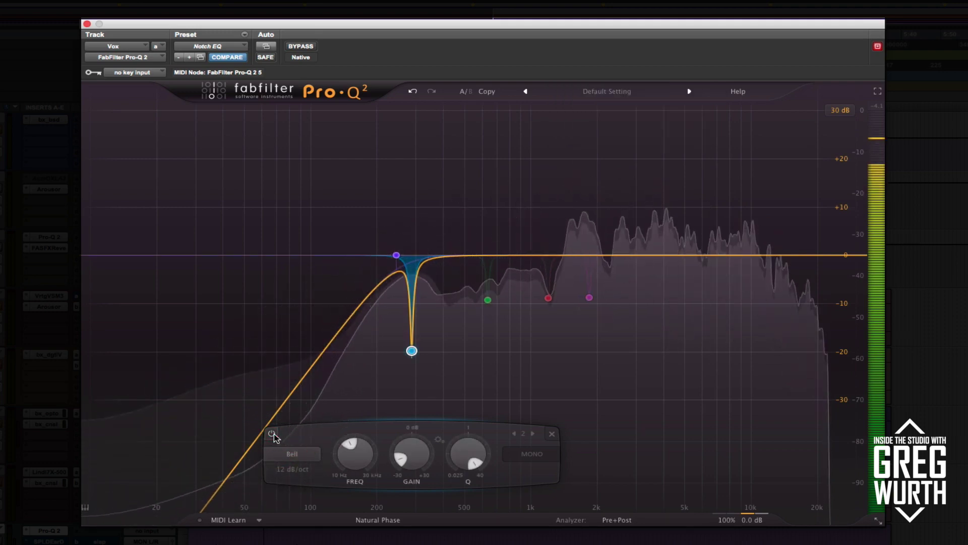
click(272, 435)
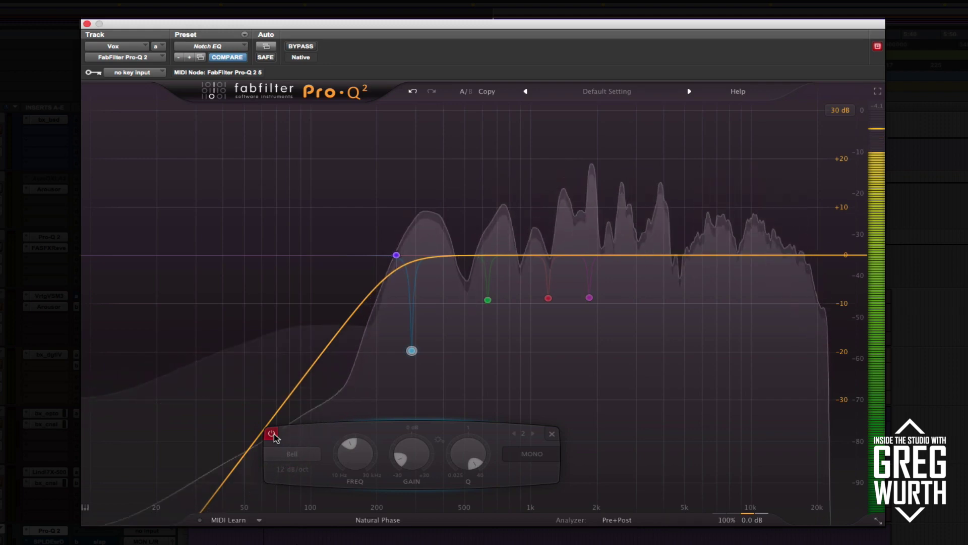
click(273, 434)
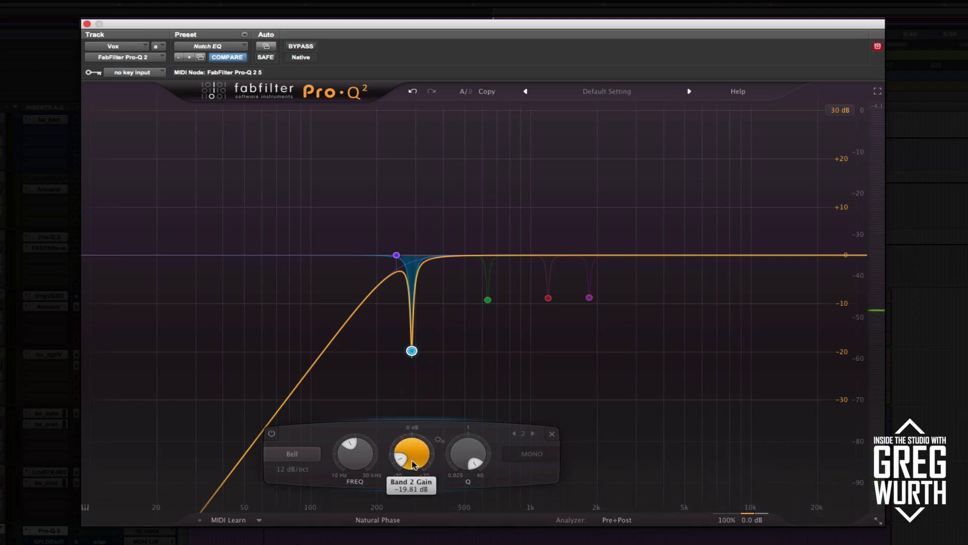
Boost band 2's gain to +30 dB to expose the resonance
mouse_move(412, 460)
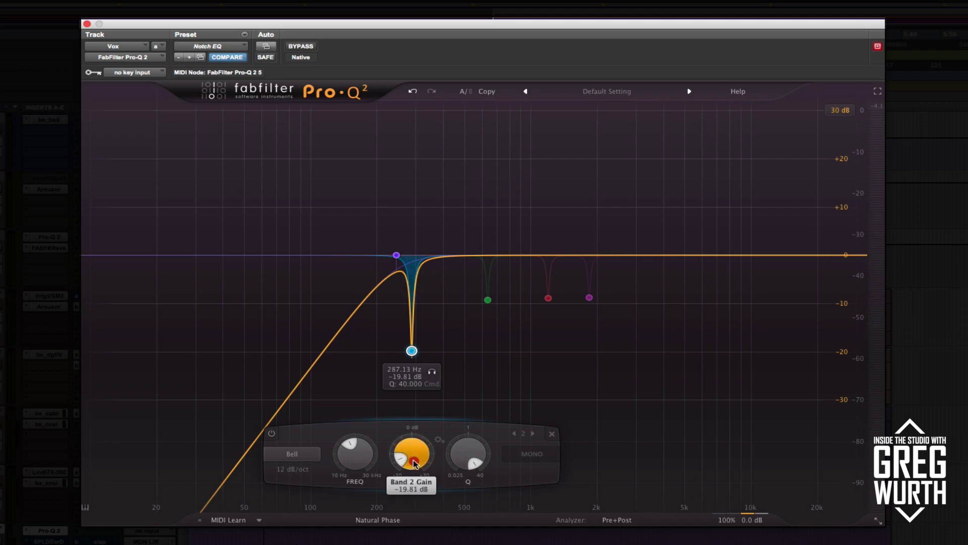
drag(412, 446, 428, 268)
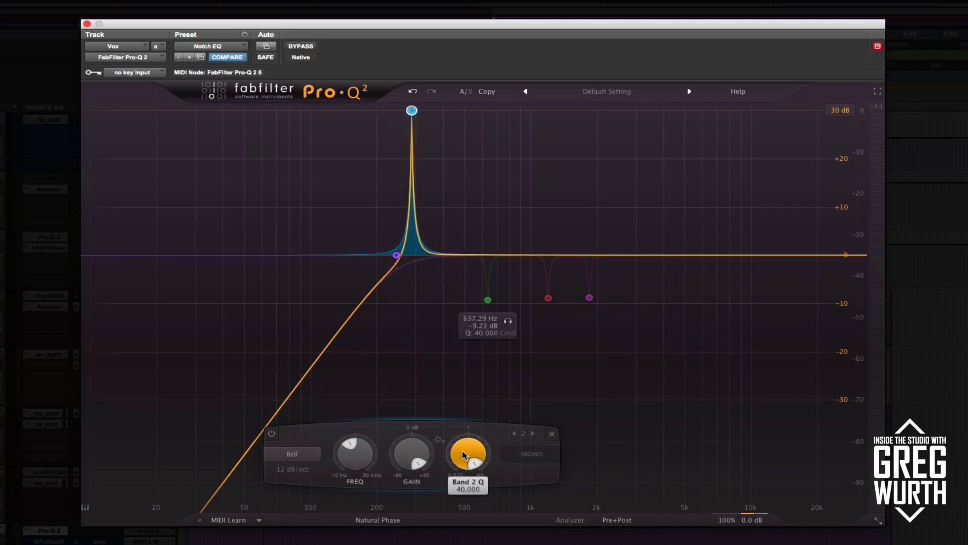
click(478, 414)
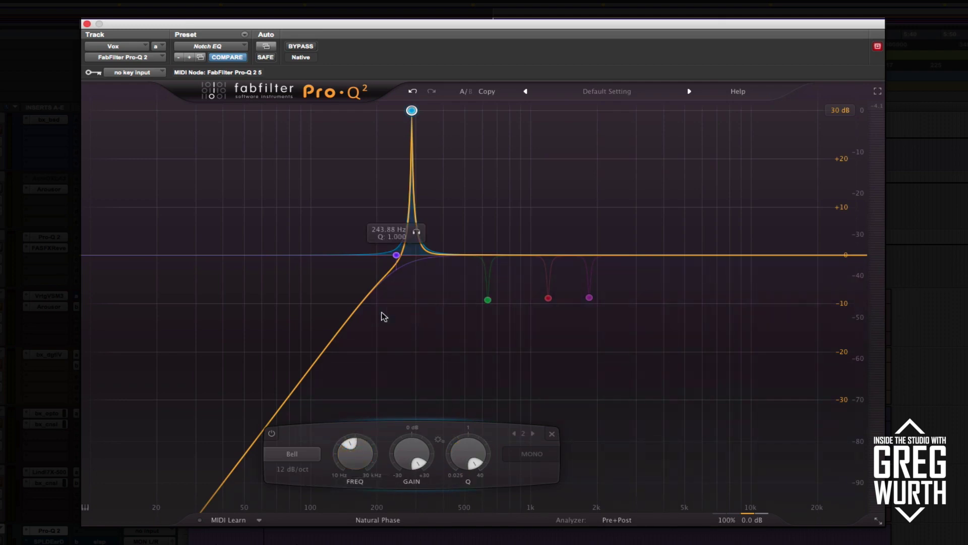
Sweep band 2's frequency to about 320 Hz while playing, settling its cut at -4.63 dB
mouse_move(356, 449)
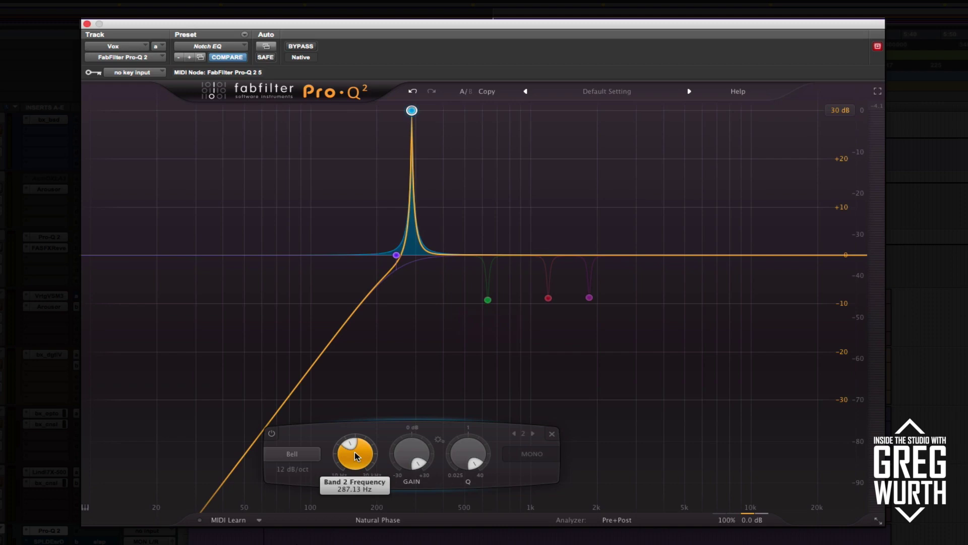
scroll(354, 453, up, 3)
key(space)
drag(354, 460, 401, 508)
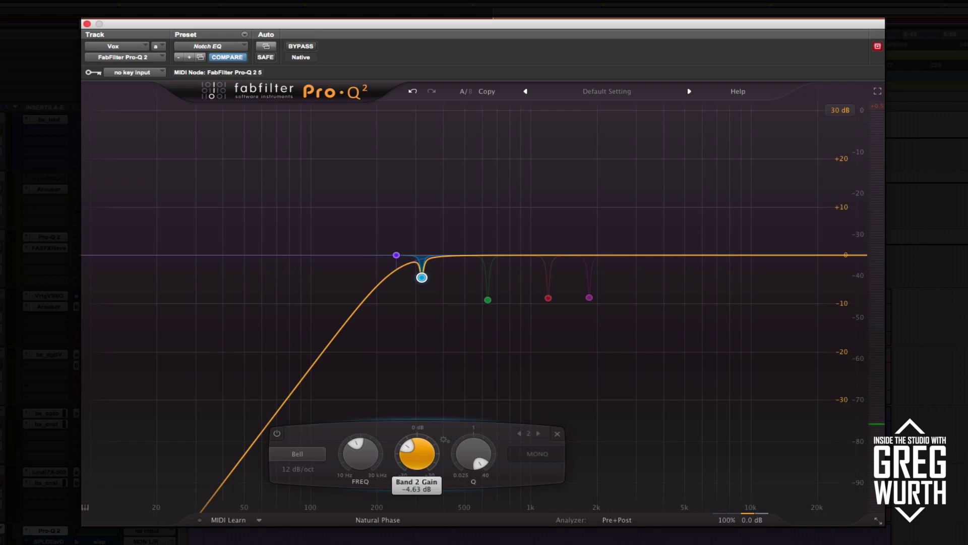
mouse_move(429, 288)
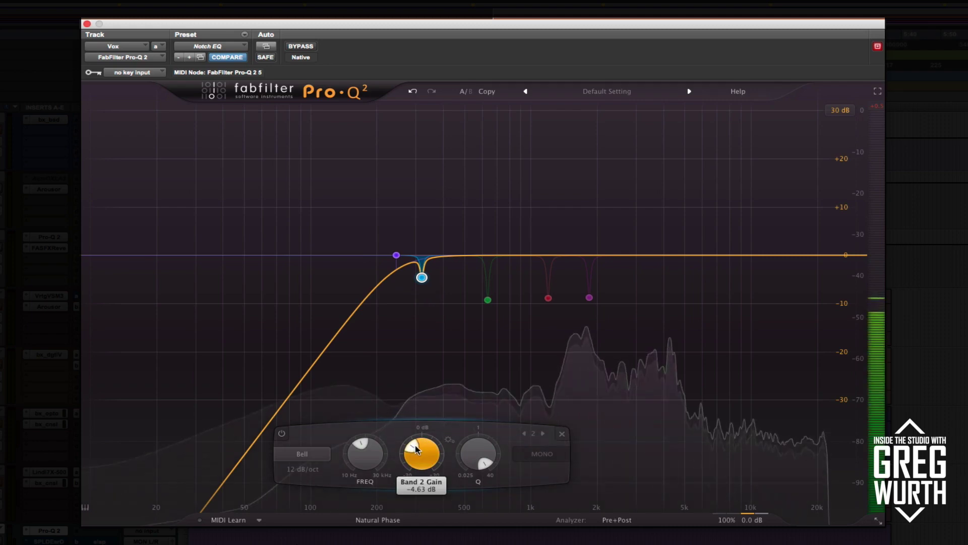
Deepen the 320 Hz notch's cut, A/B it, then select the green notch band
drag(417, 447, 415, 444)
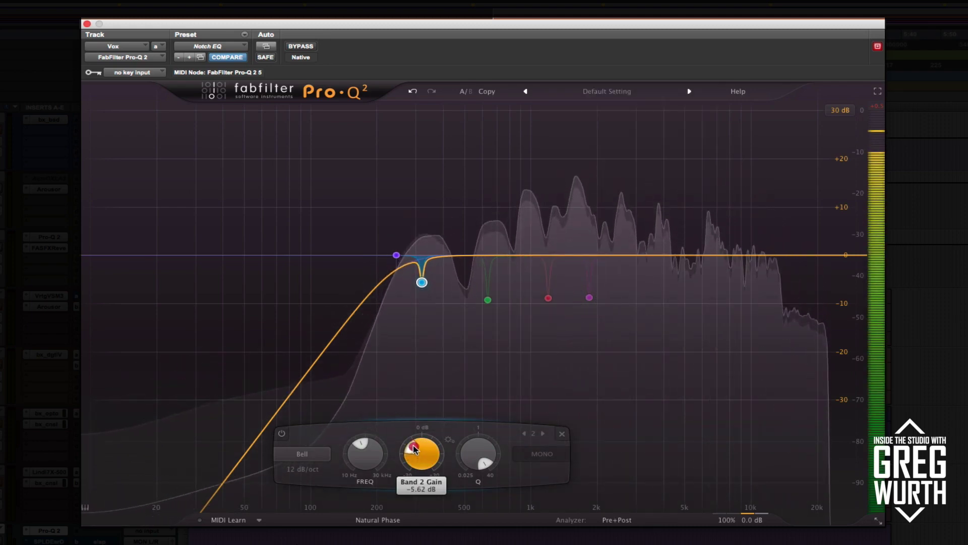
click(283, 434)
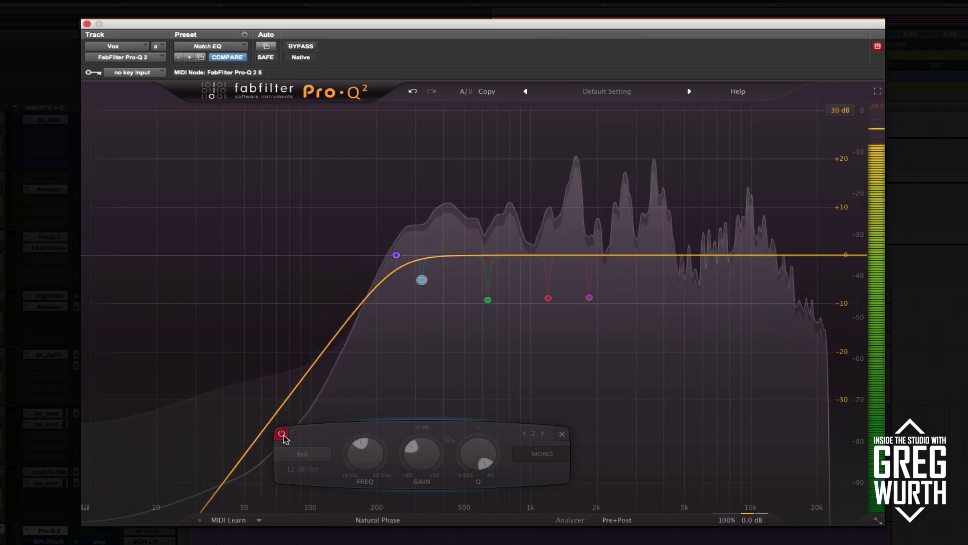
click(282, 434)
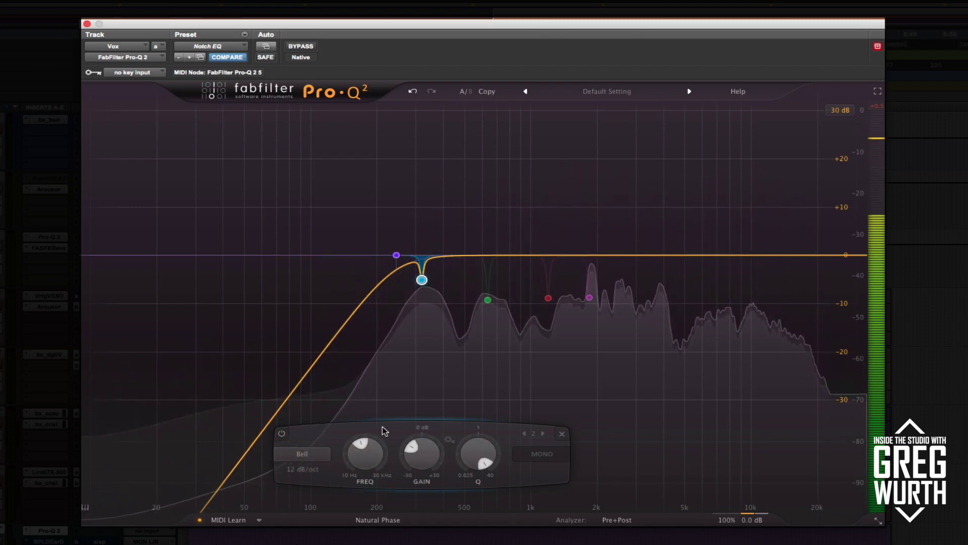
mouse_move(488, 301)
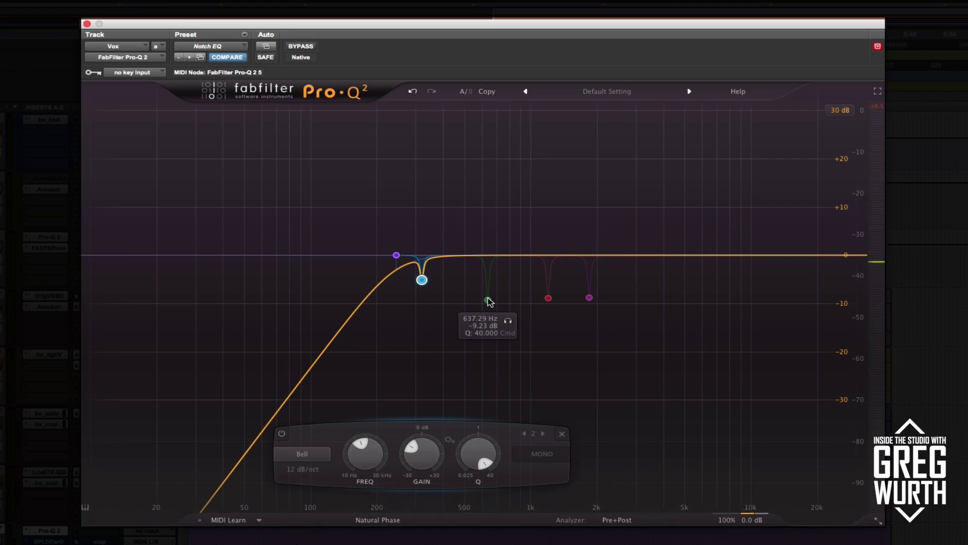
click(487, 301)
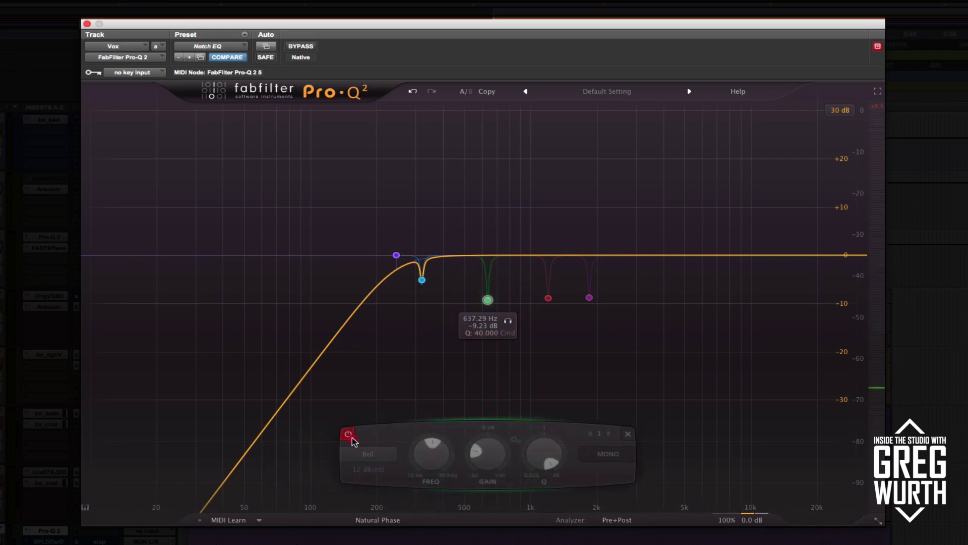
Enable the green 637 Hz notch, boost it to find the resonance, then pull it into a cut
click(351, 437)
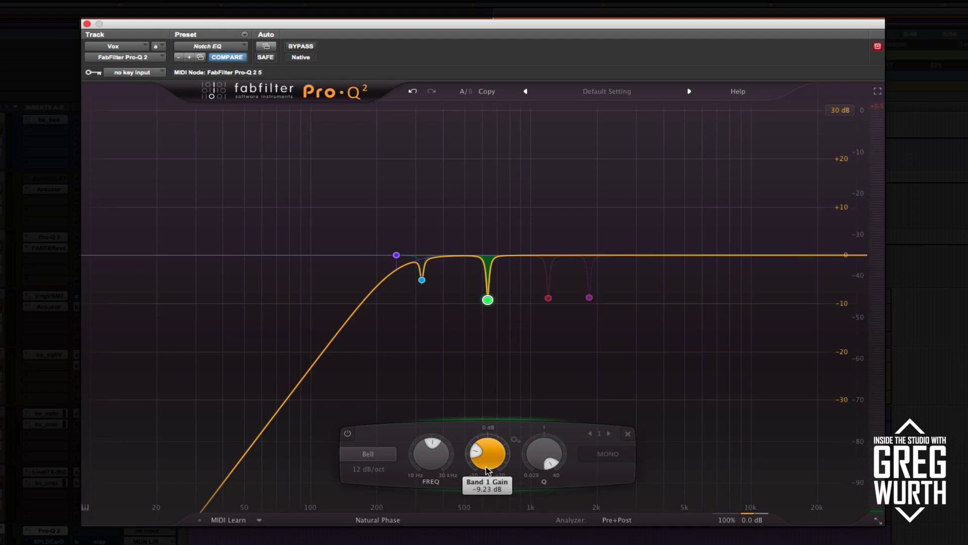
drag(487, 462, 508, 287)
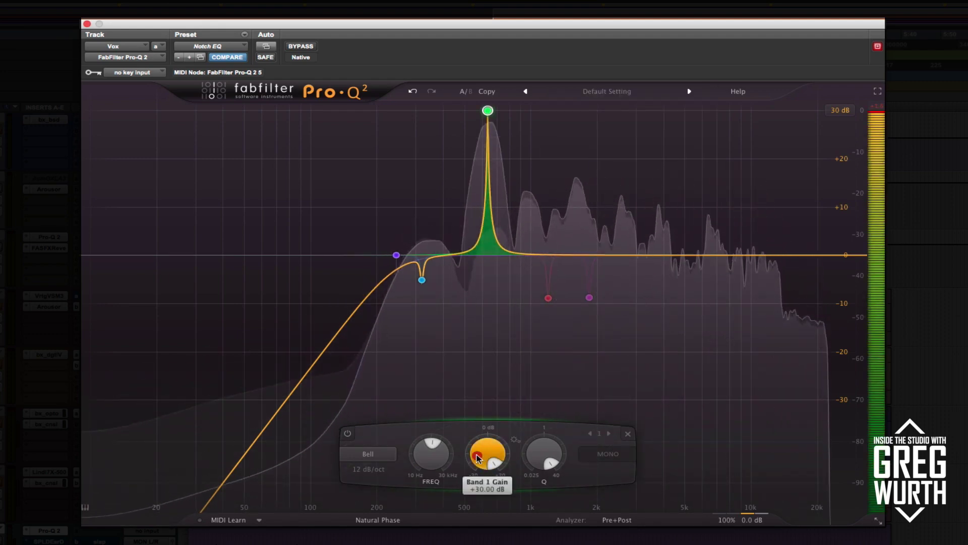
drag(478, 458, 462, 533)
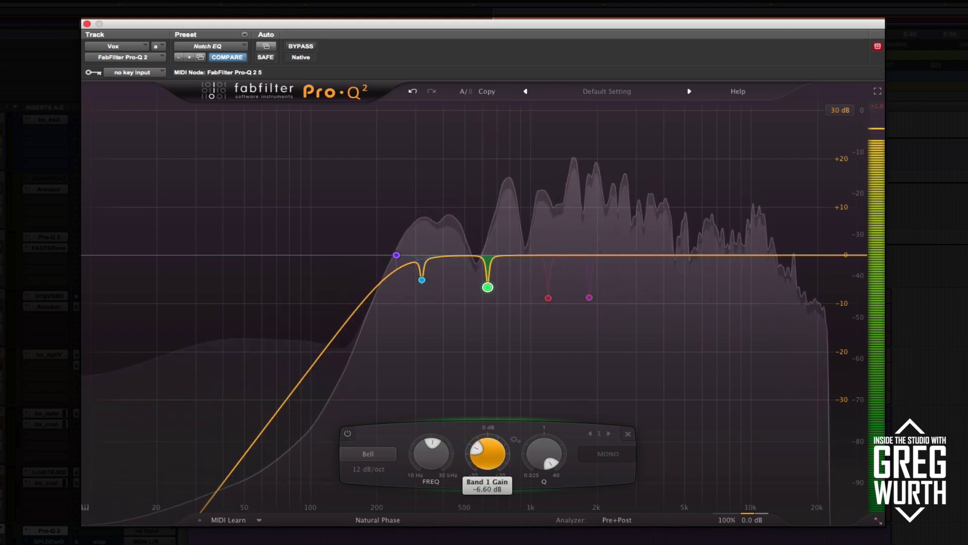
Compare the green notch bypassed and active during playback, leaving it enabled
click(348, 434)
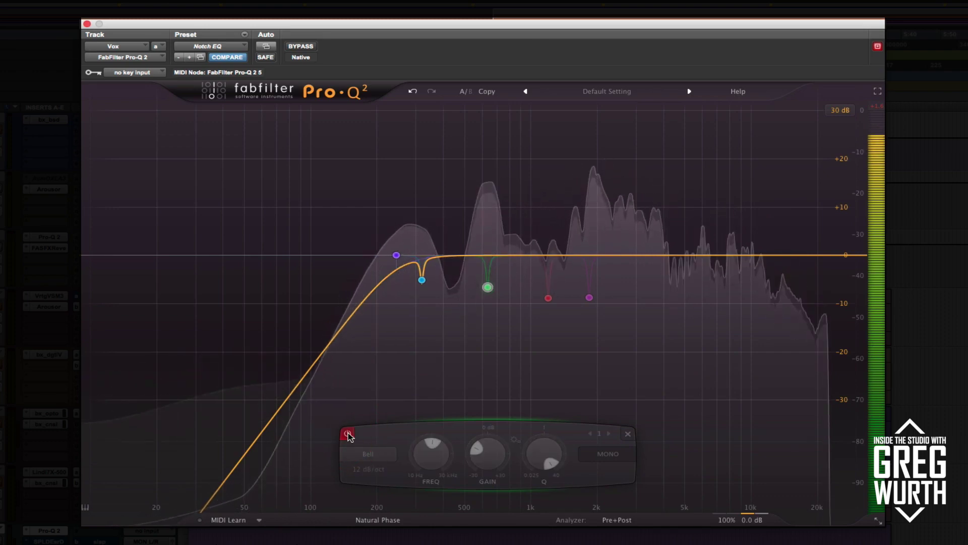
click(348, 434)
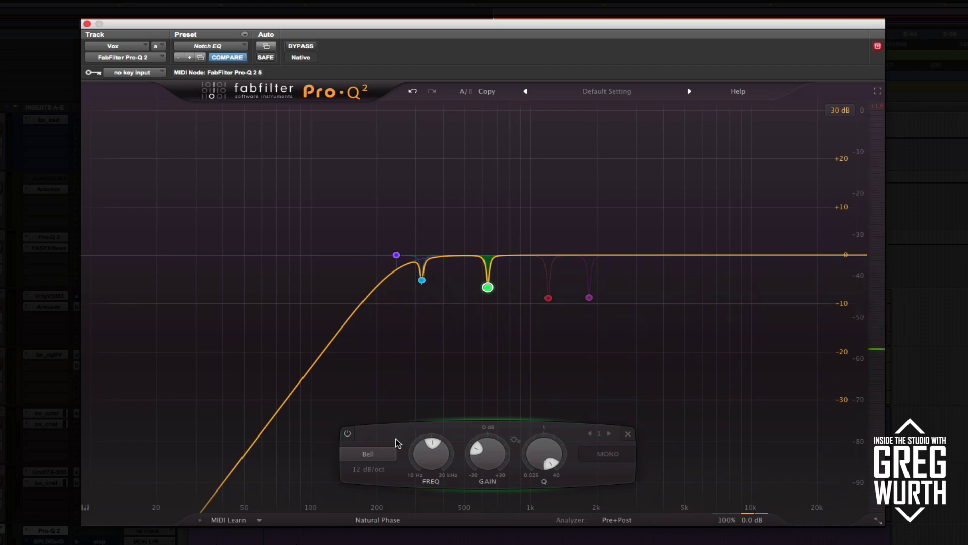
click(349, 433)
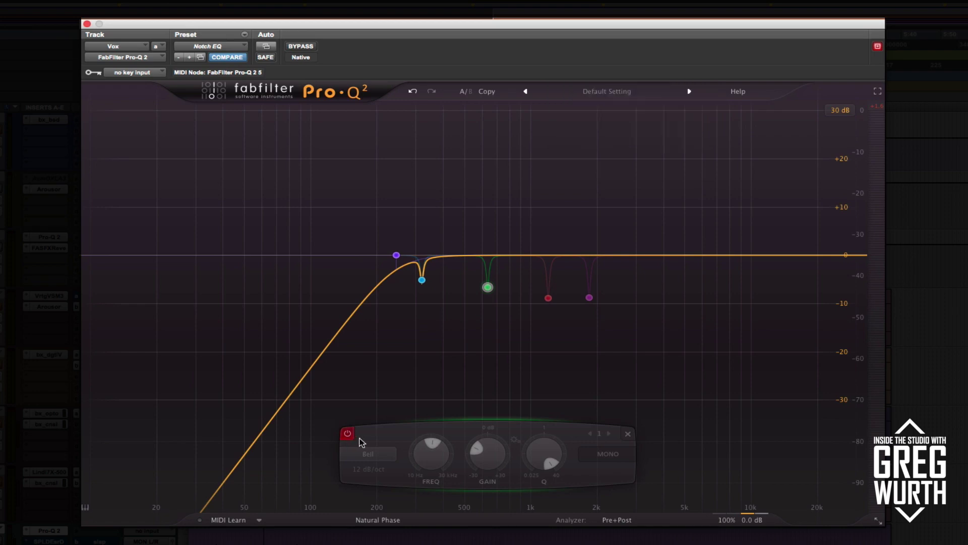
key(space)
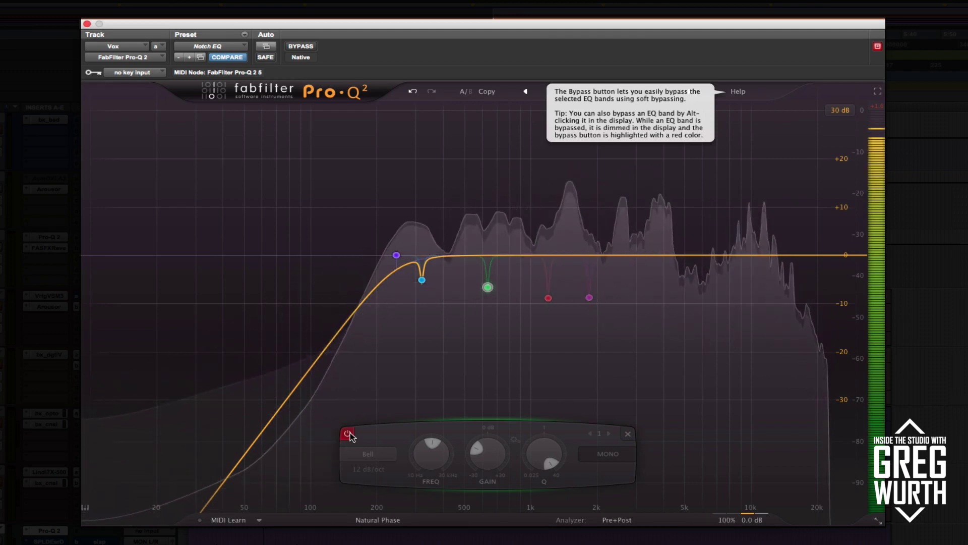
click(348, 433)
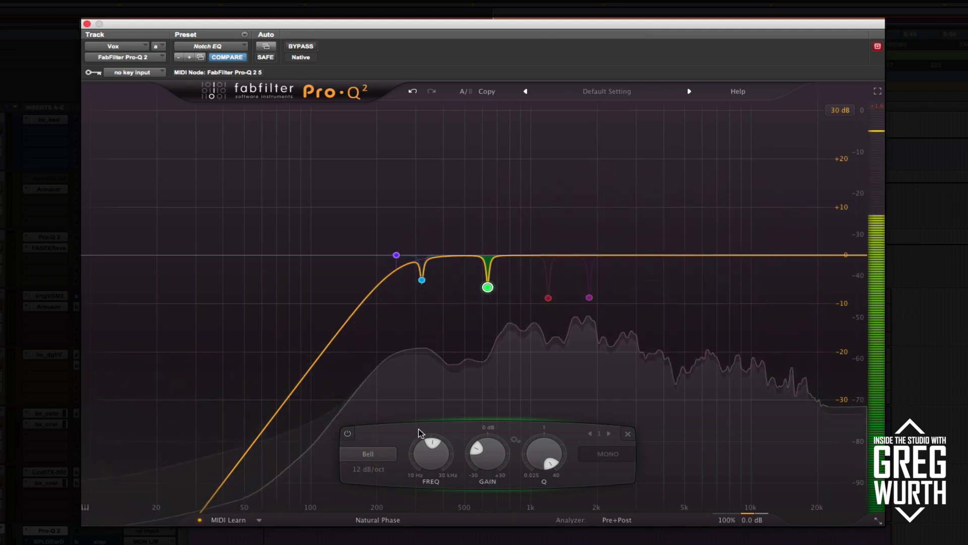
Enable the red band 4 notch, boost it to +30 dB, and tune it to 1245.2 Hz
mouse_move(540, 299)
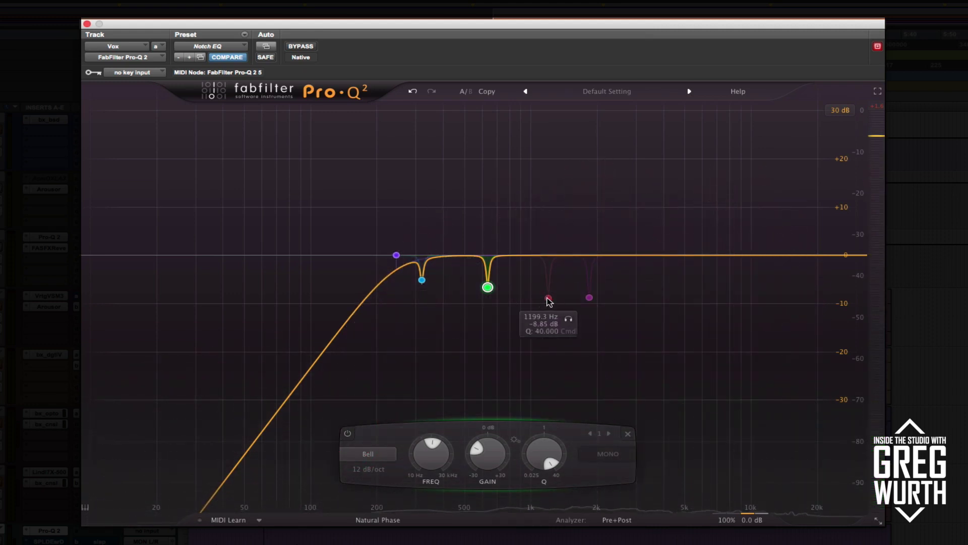
click(548, 298)
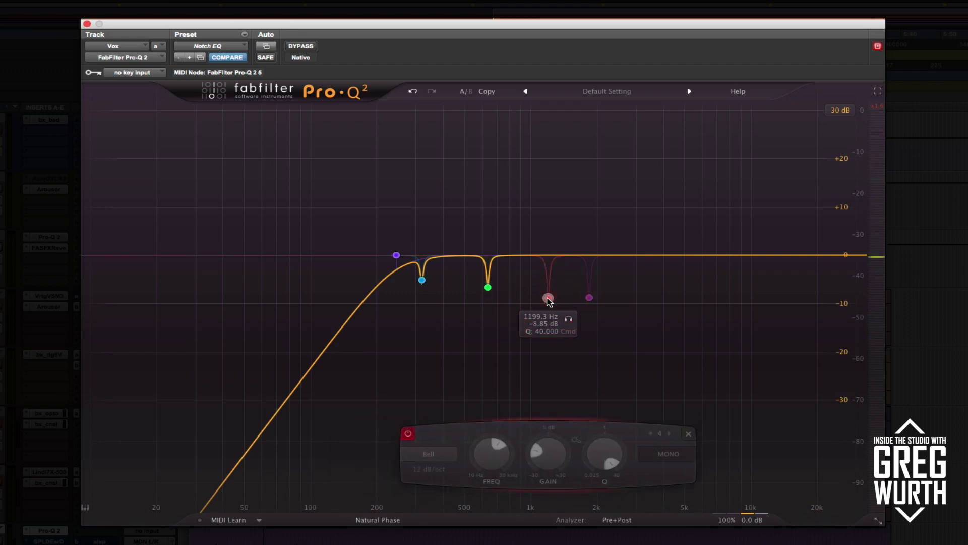
click(411, 434)
drag(546, 453, 610, 247)
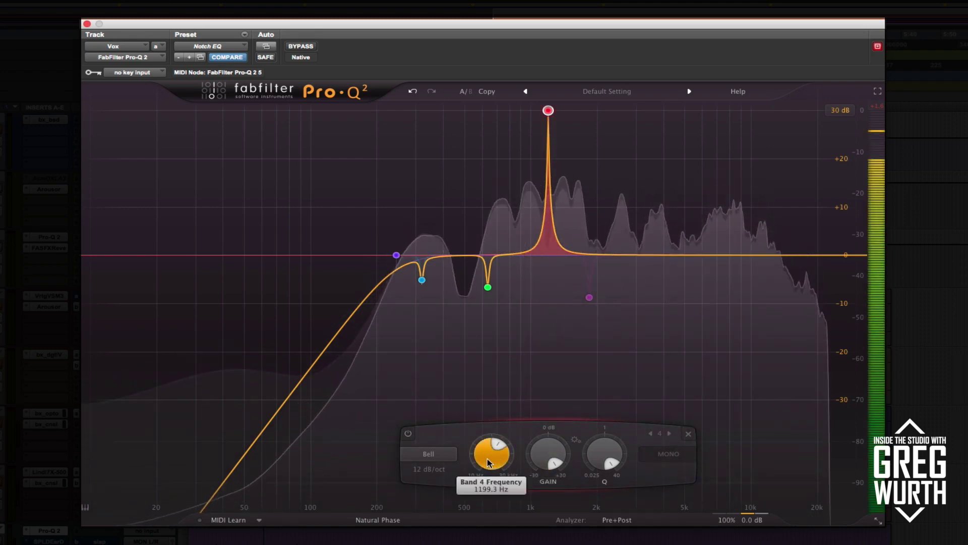
drag(488, 460, 486, 456)
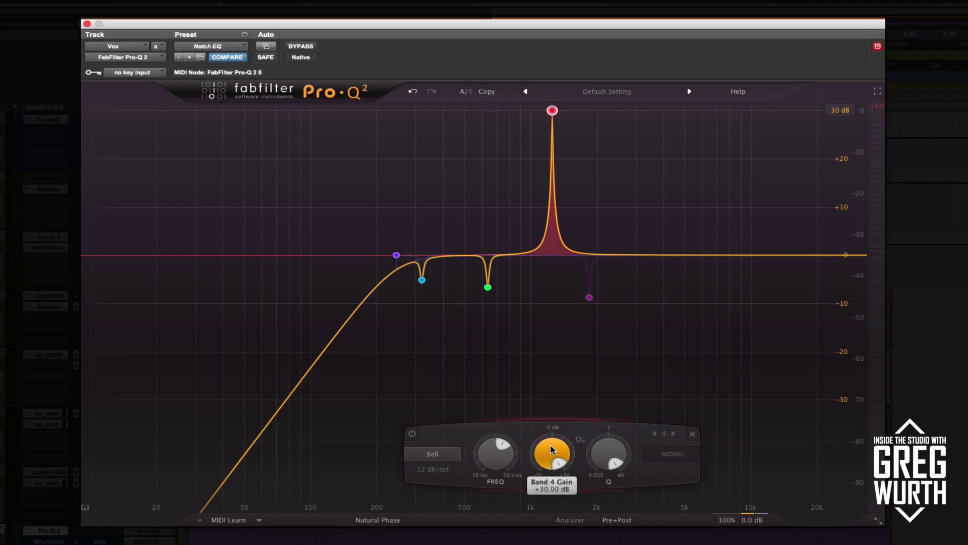
Lower the red notch to a -5.45 dB cut and A/B it during playback
key(space)
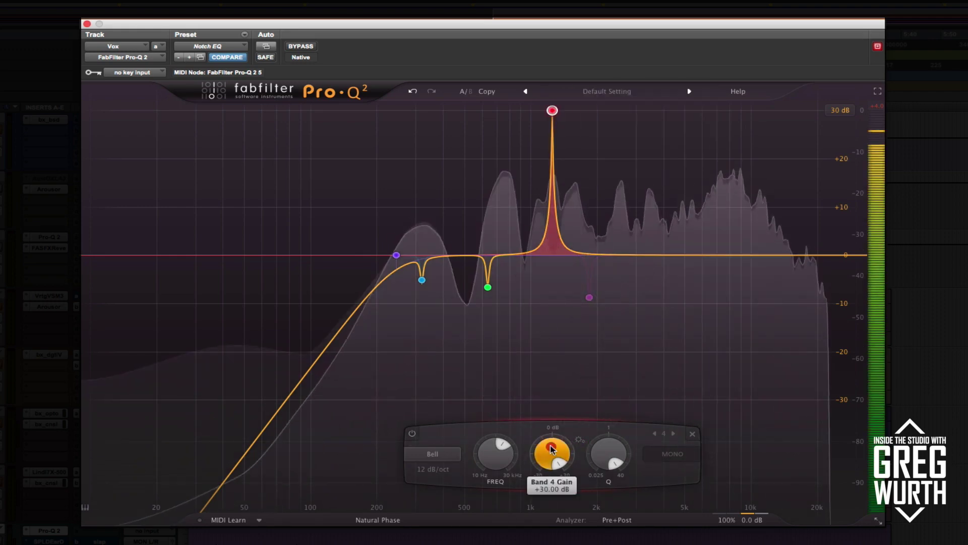
drag(551, 450, 532, 523)
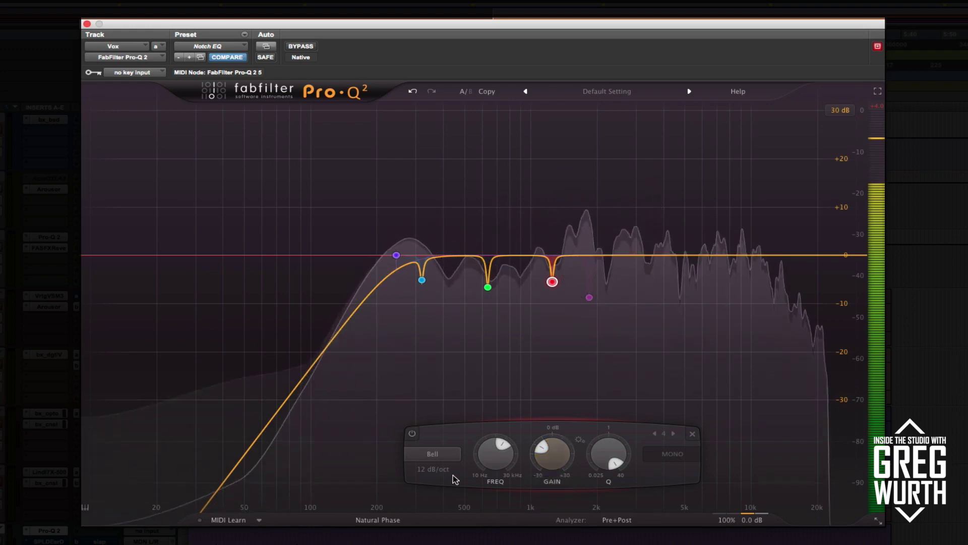
click(412, 434)
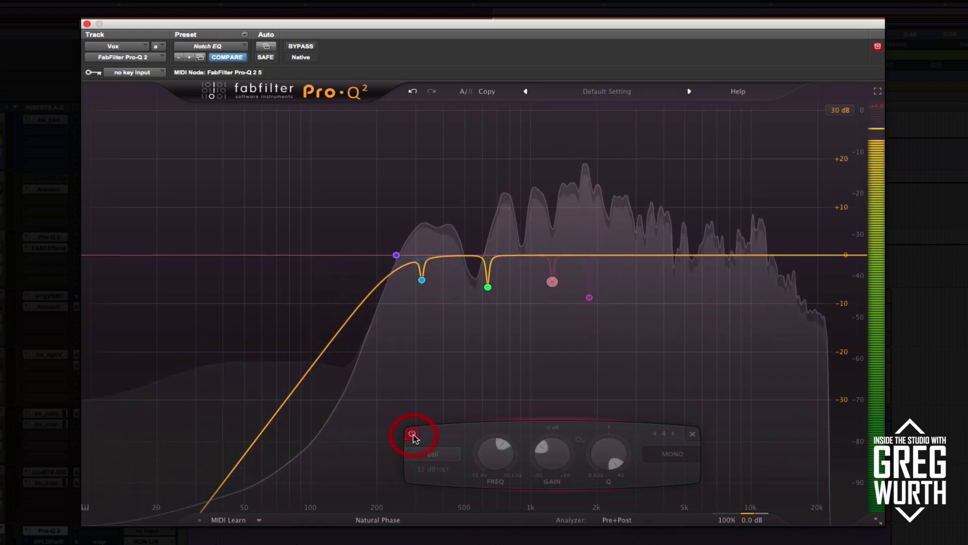
click(412, 434)
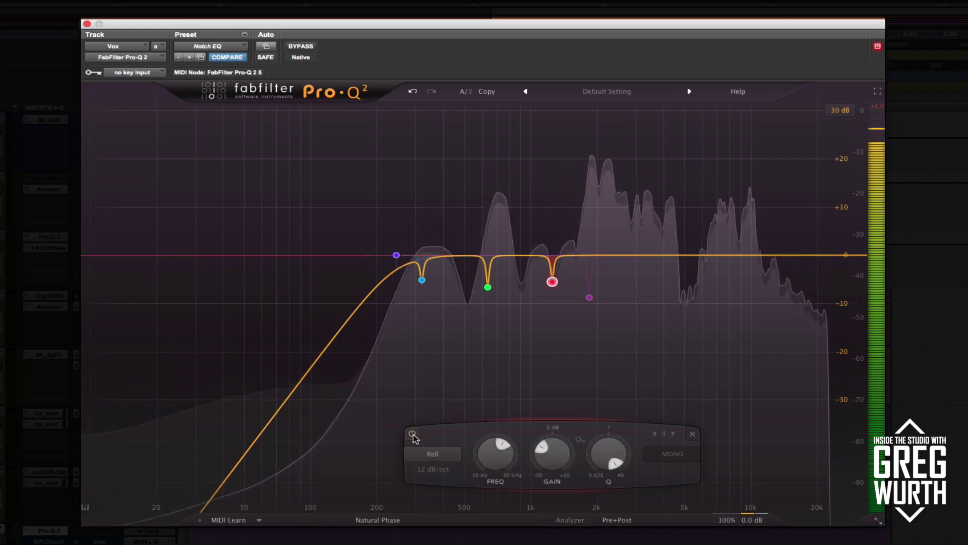
Enable the purple 1843 Hz notch and boost it to about +29 dB to find the resonance
click(590, 297)
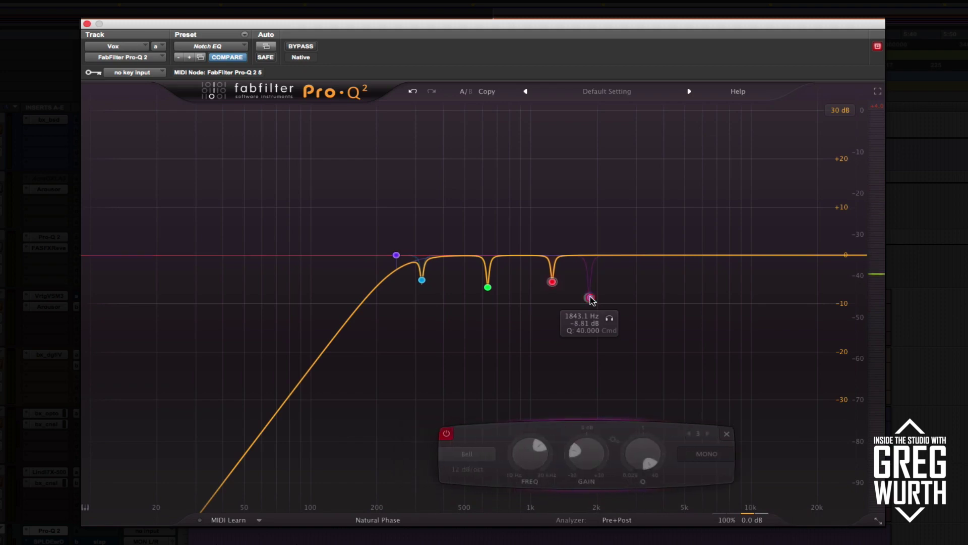
click(449, 434)
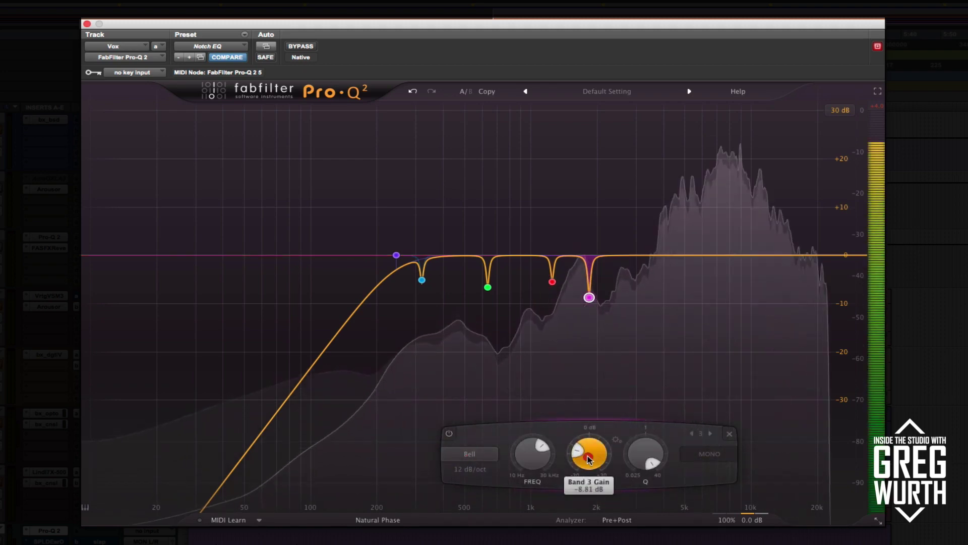
drag(585, 450, 601, 351)
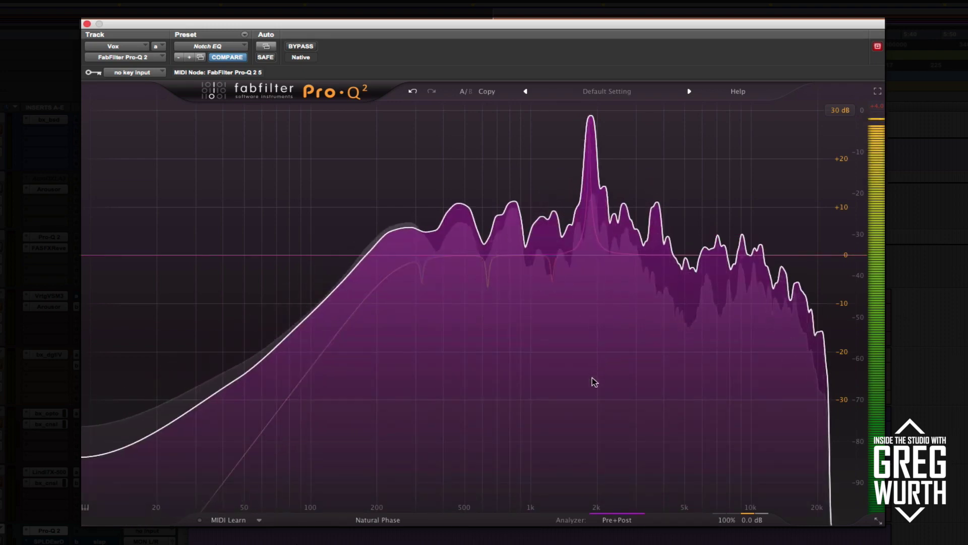
click(589, 448)
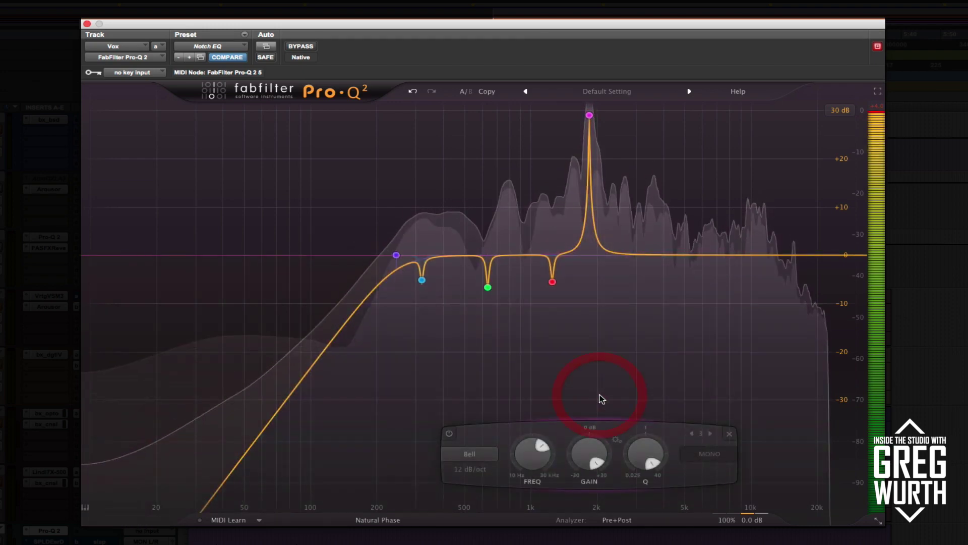
click(588, 452)
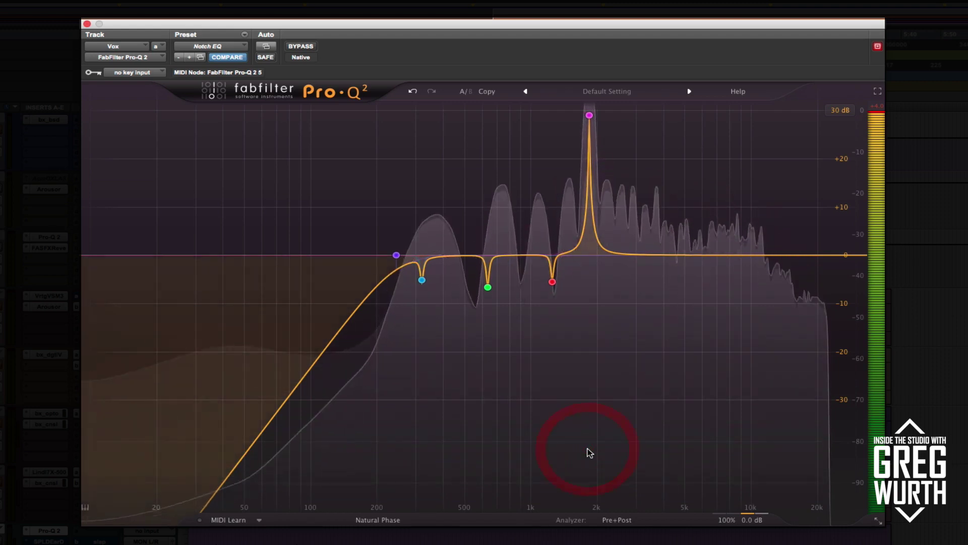
click(590, 116)
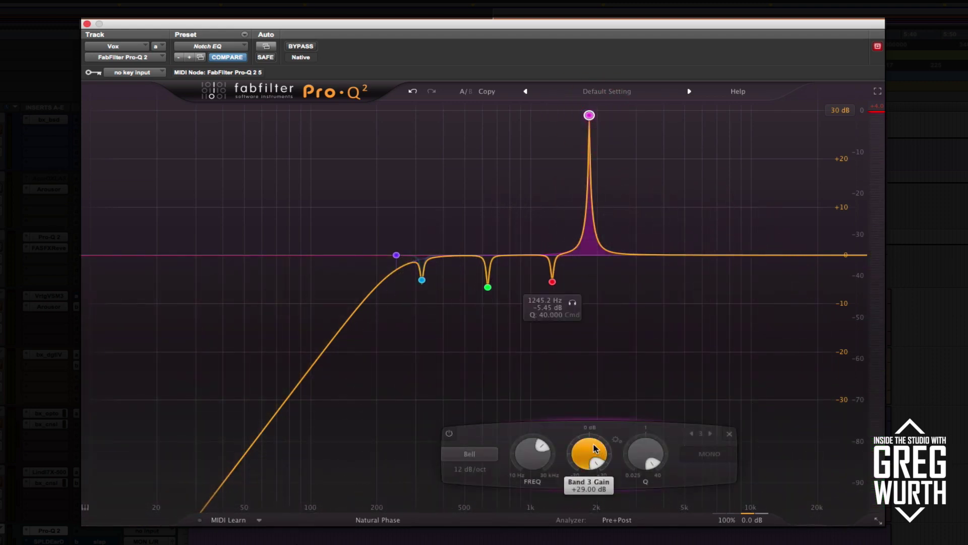
Pull the purple band down to roughly an 8 dB cut and A/B it, leaving it on
drag(590, 449, 570, 522)
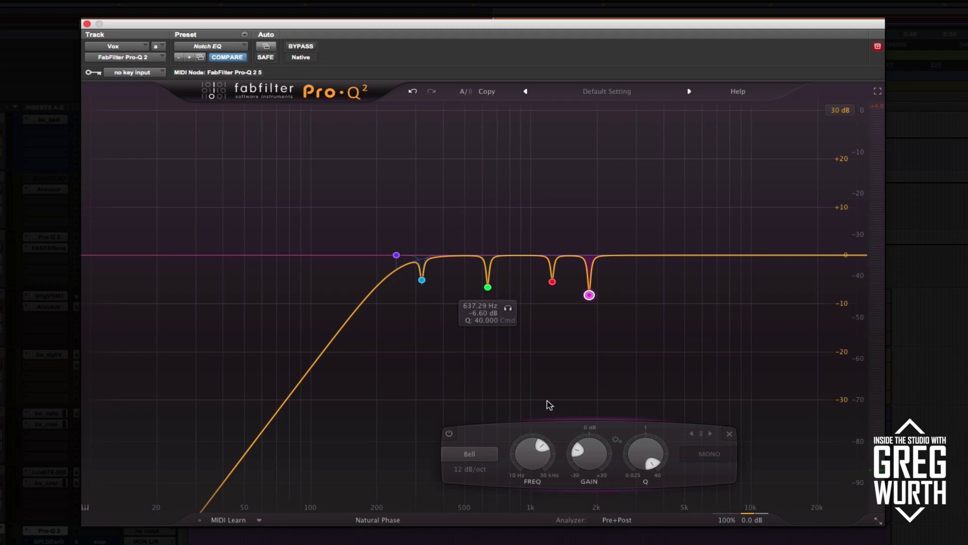
mouse_move(579, 454)
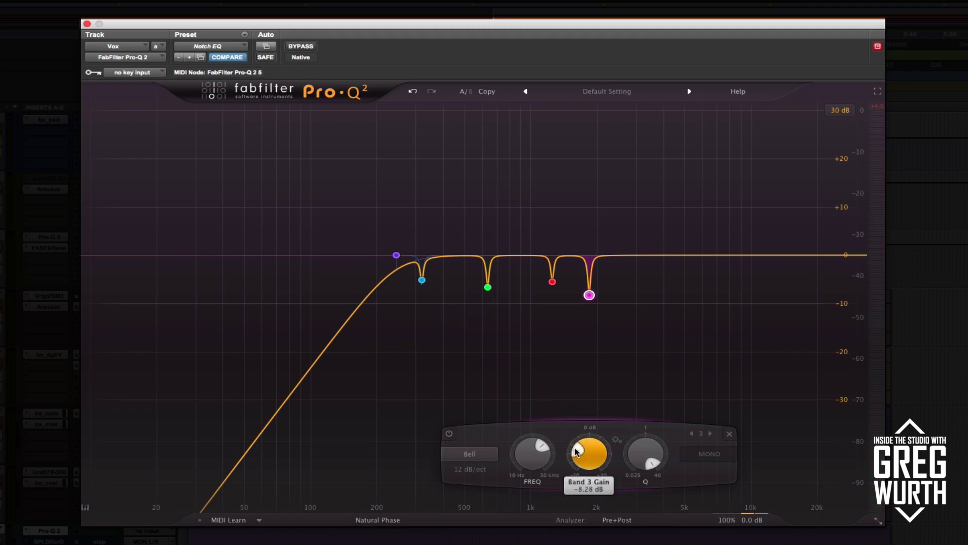
click(449, 435)
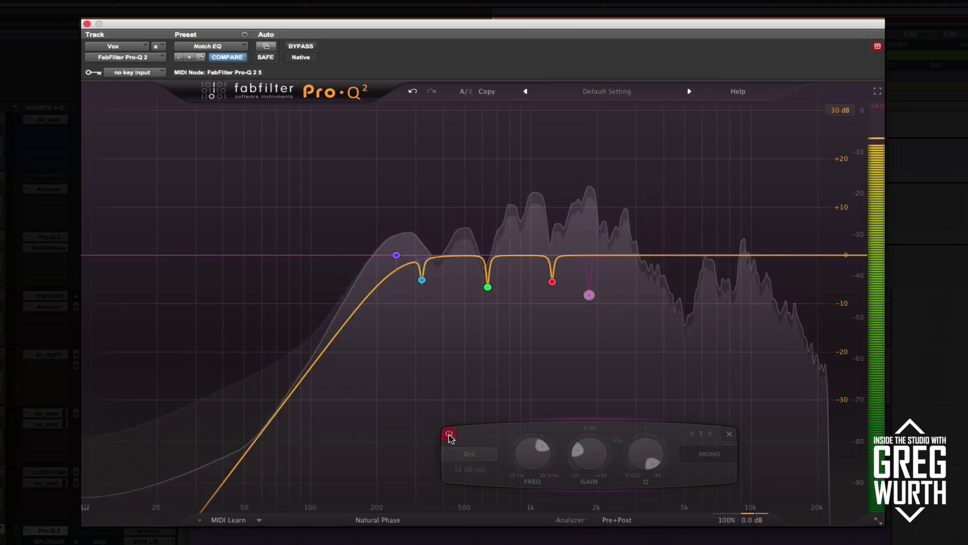
click(449, 434)
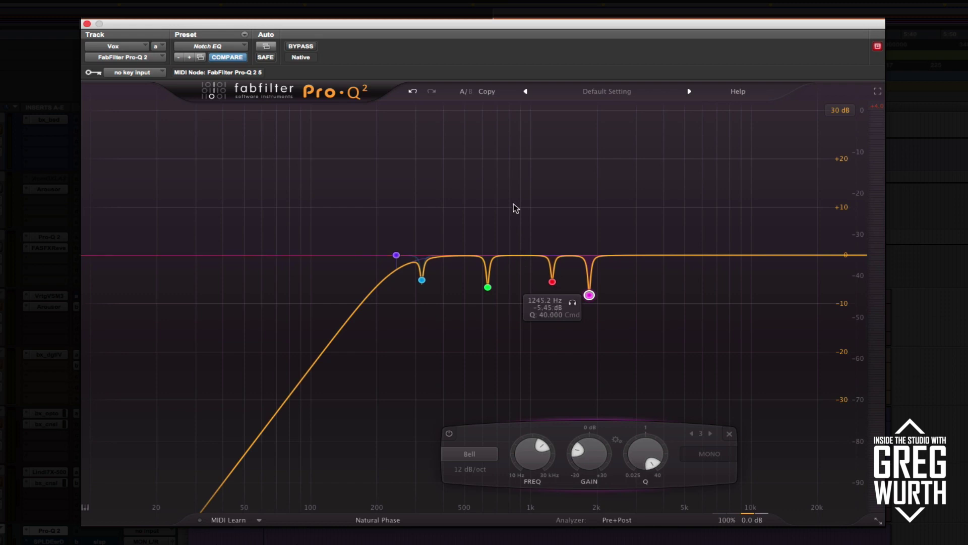
click(301, 47)
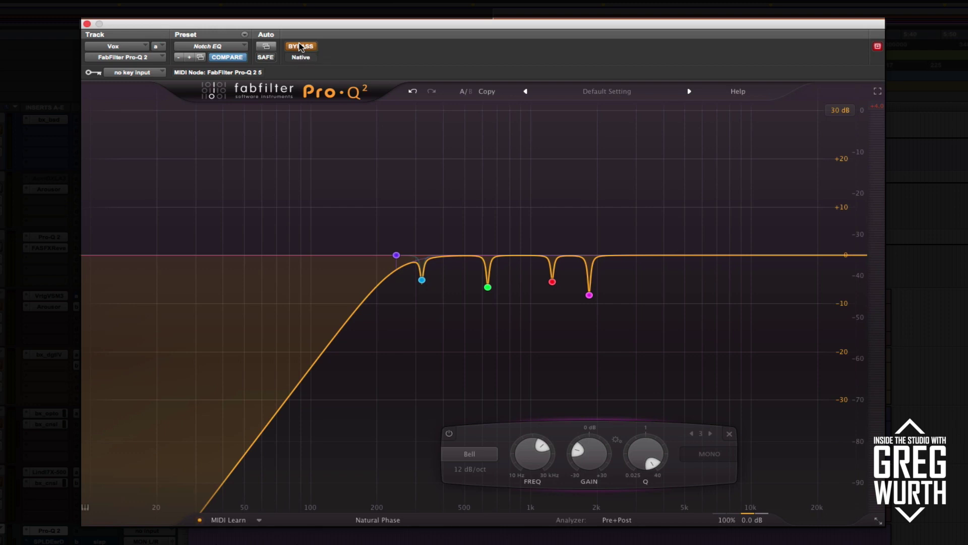
click(300, 46)
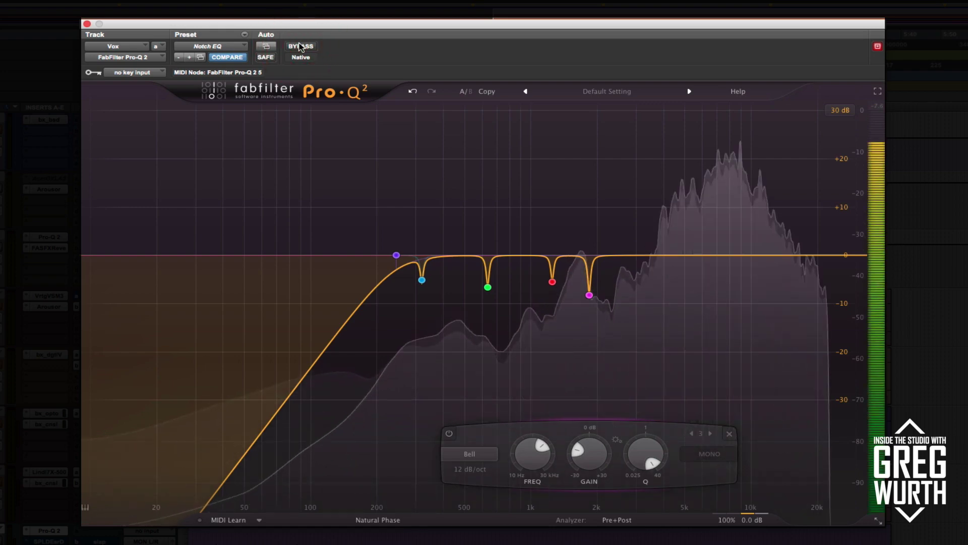